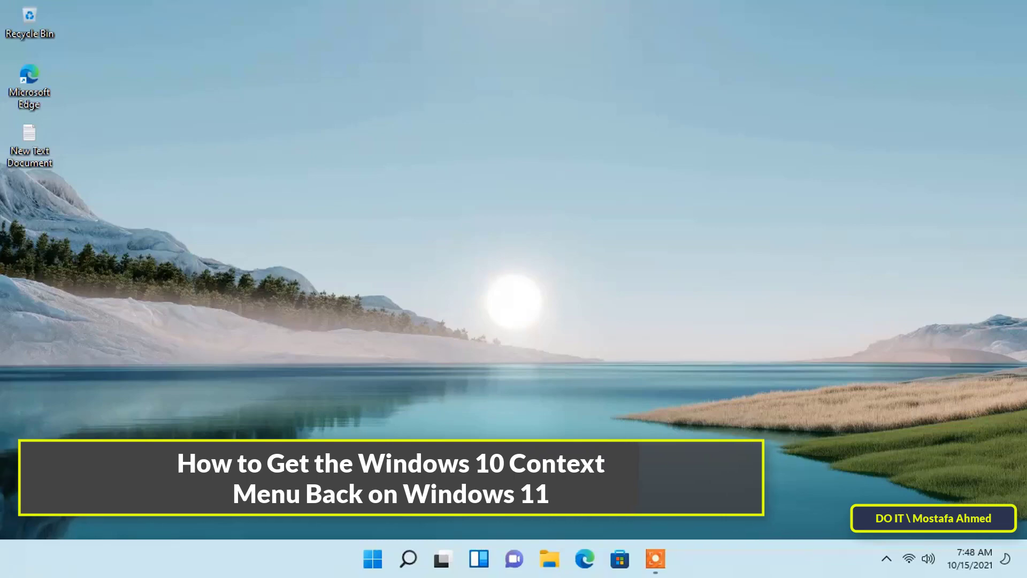
- Check the desktop context menu, then launch Registry Editor as administrator from Start search
right_click(431, 206)
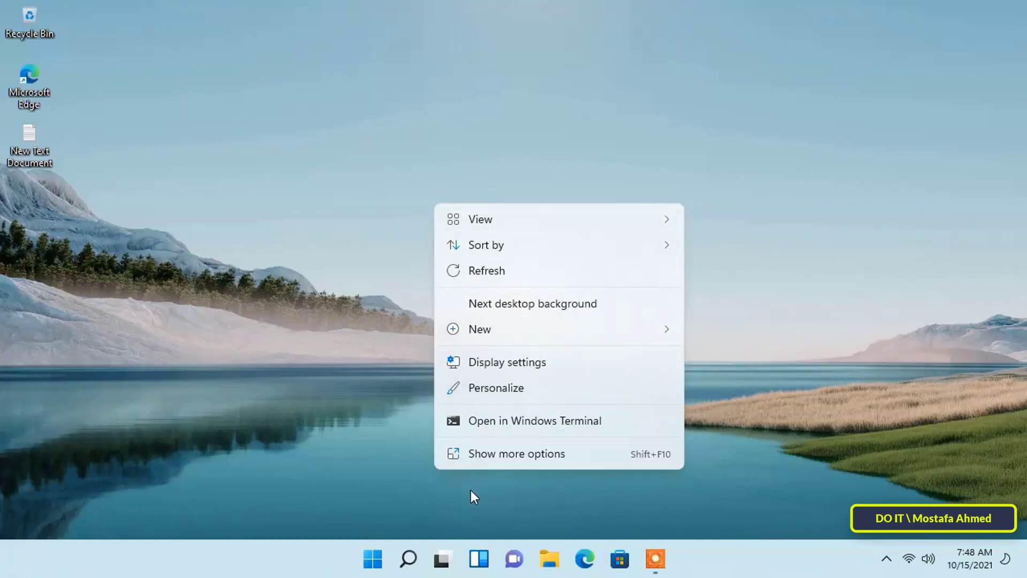
left_click(509, 457)
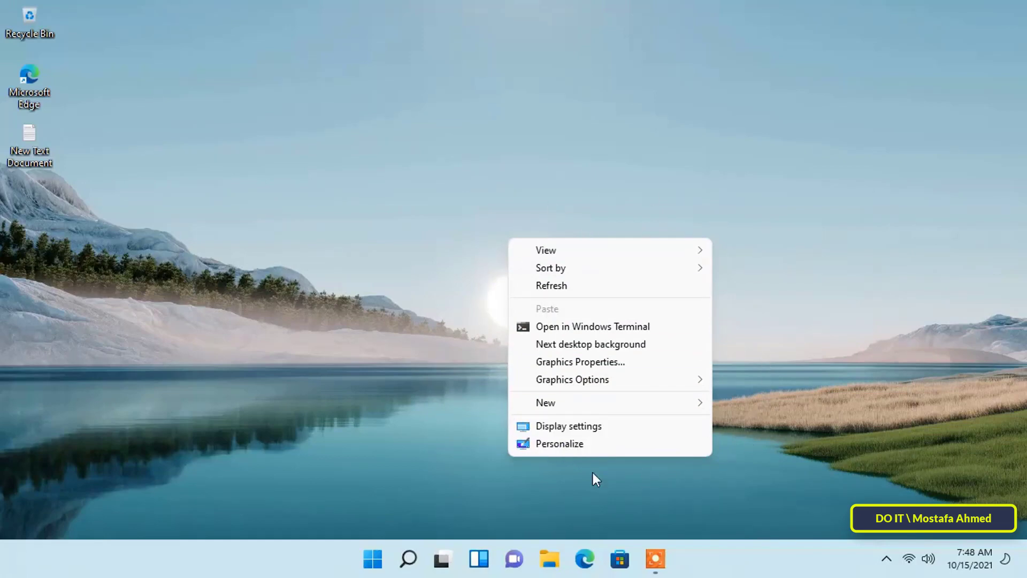
left_click(373, 559)
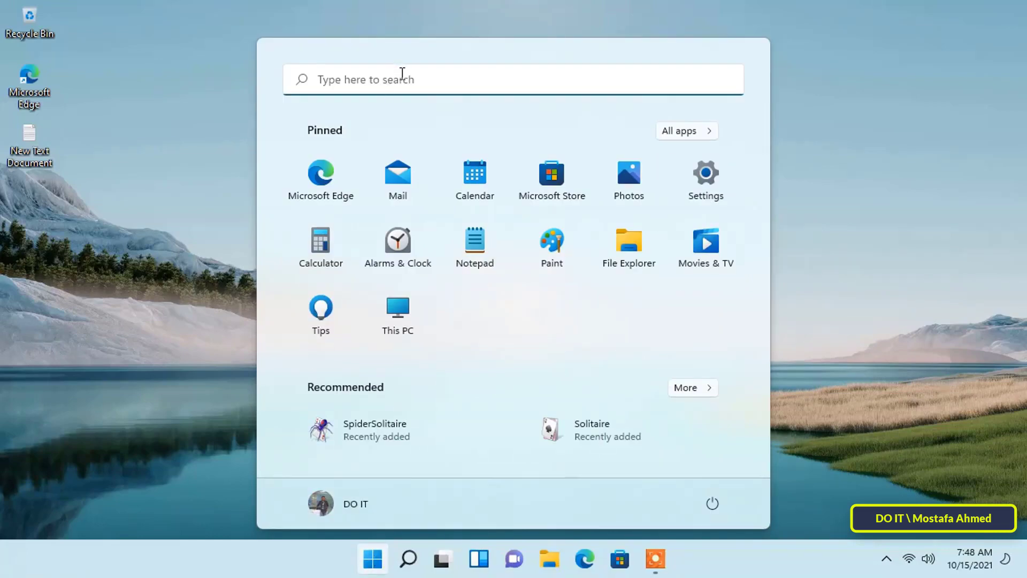
left_click(401, 73)
type("re")
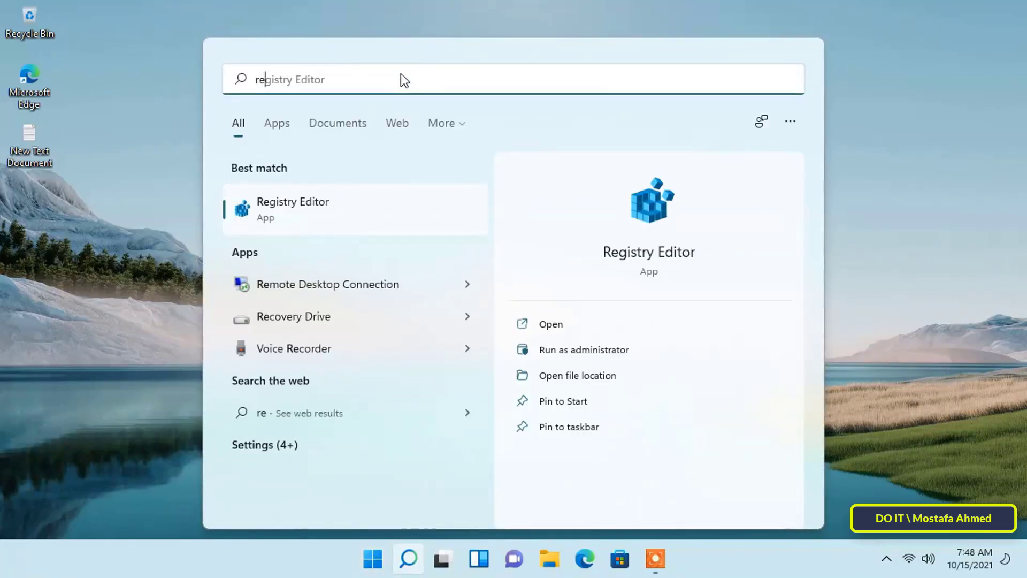
type("gi")
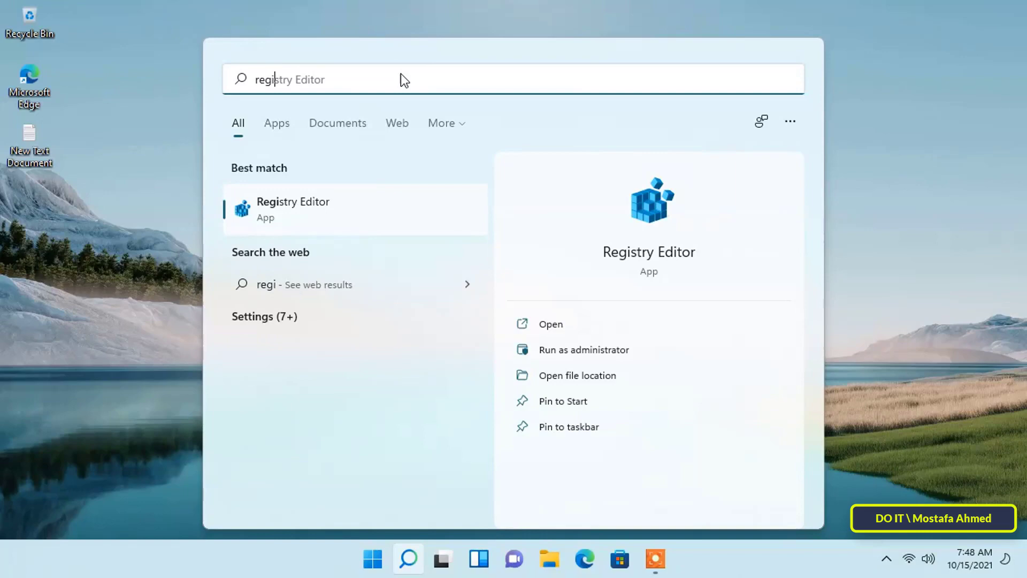
type("stry editor")
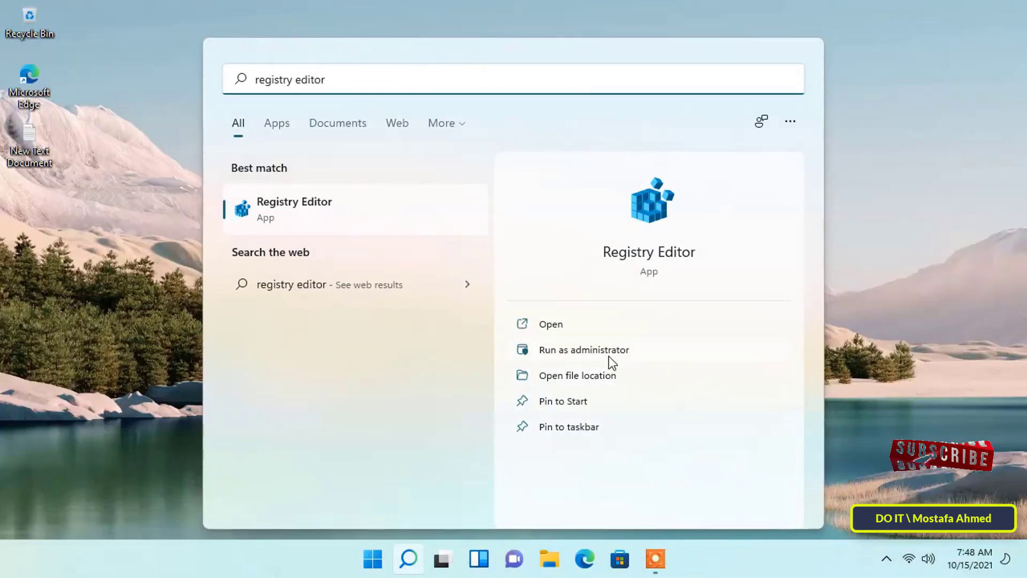
left_click(639, 350)
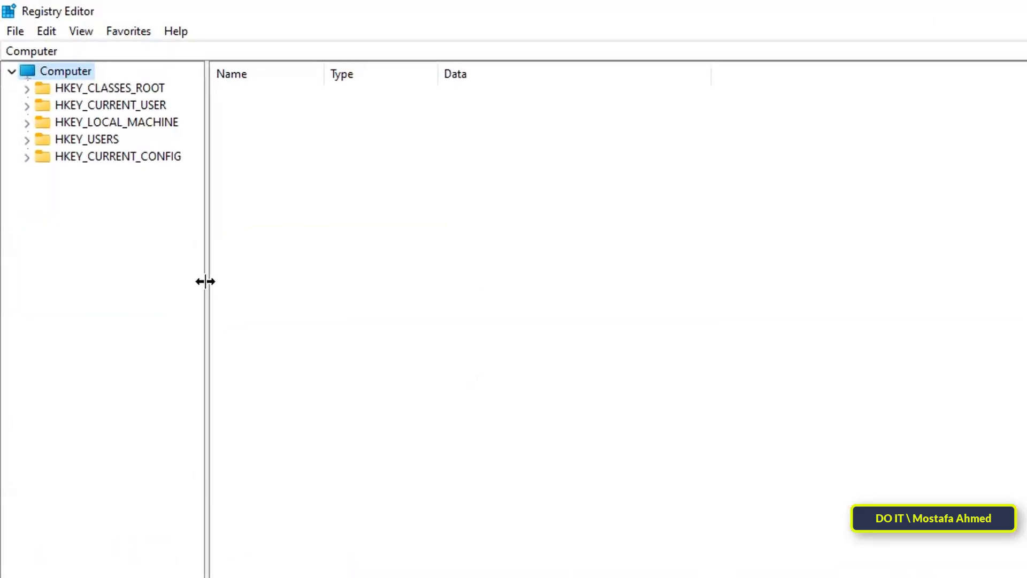
- Widen the tree pane and navigate to HKEY_CURRENT_USER\Software\Classes\CLSID
left_click_drag(205, 282, 295, 289)
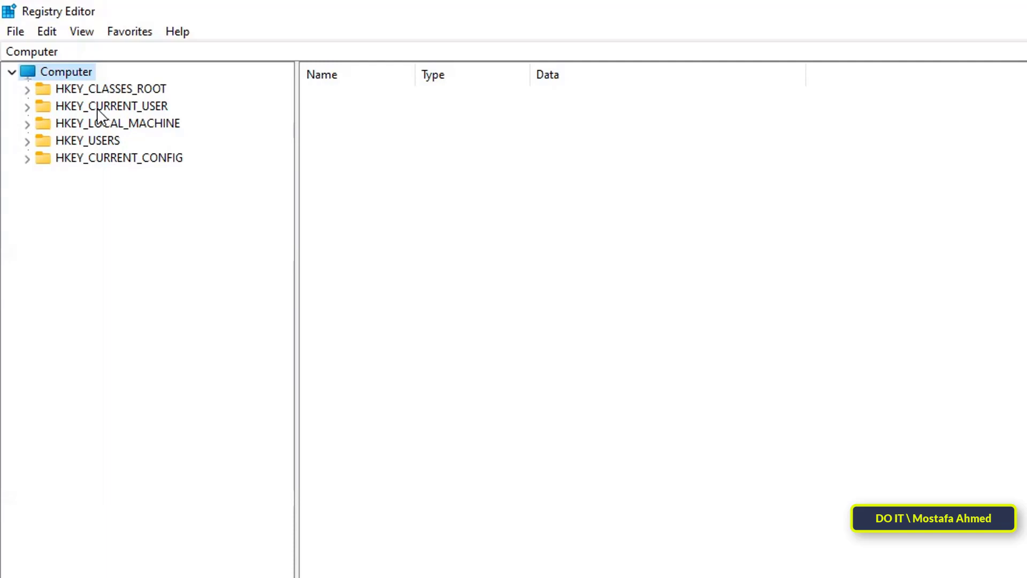
left_click(27, 107)
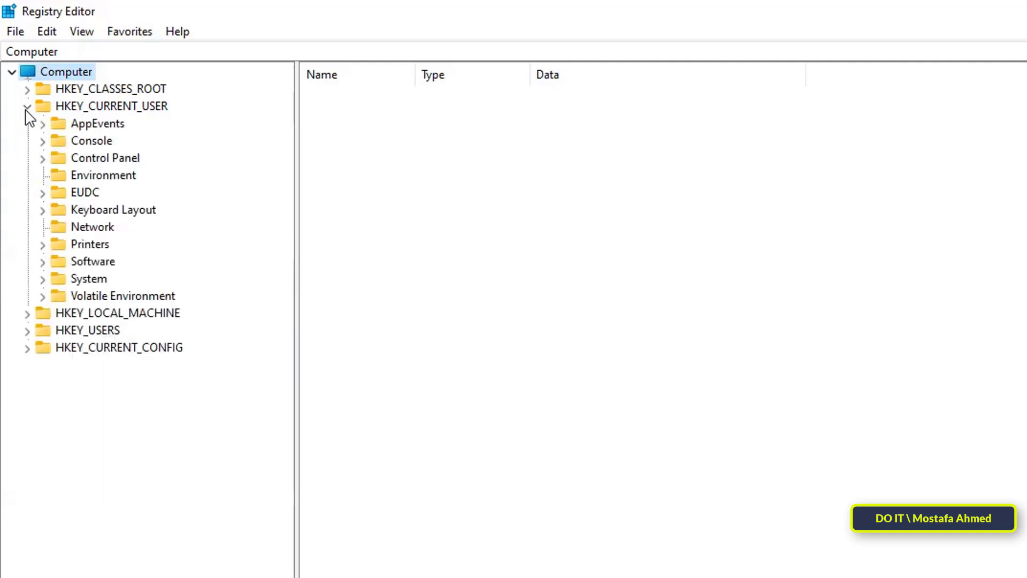
left_click(93, 263)
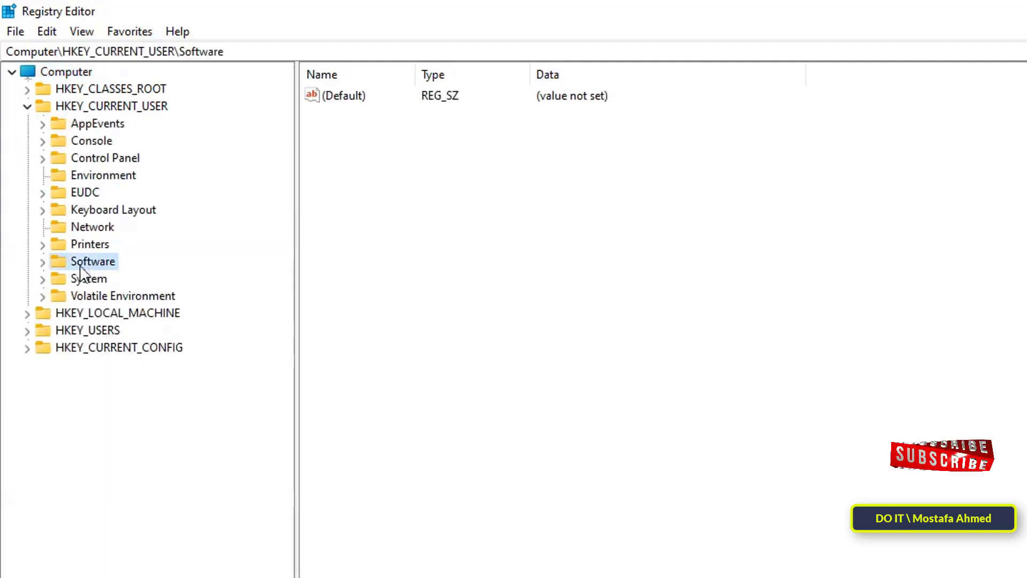
left_click(43, 262)
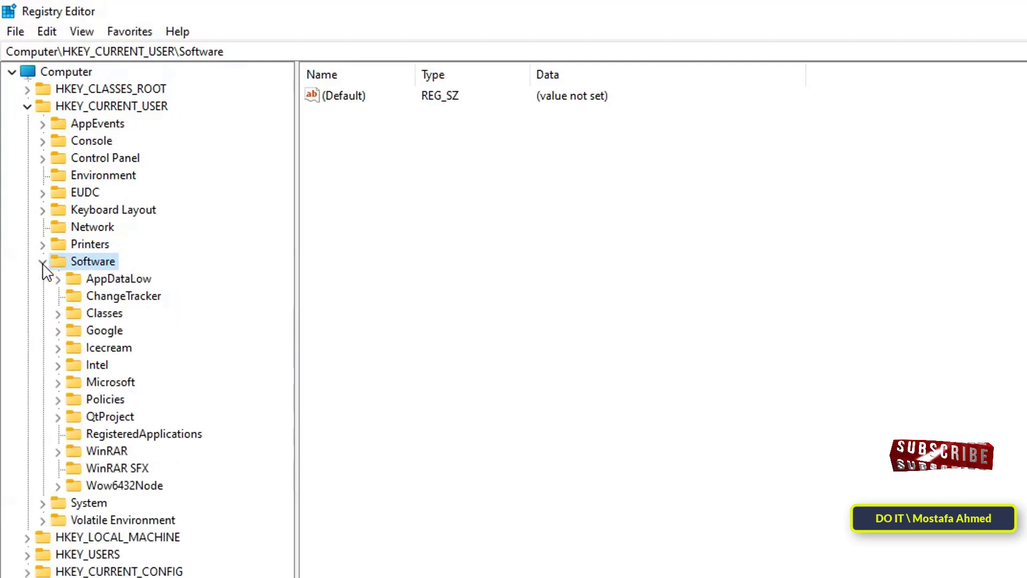
left_click(111, 315)
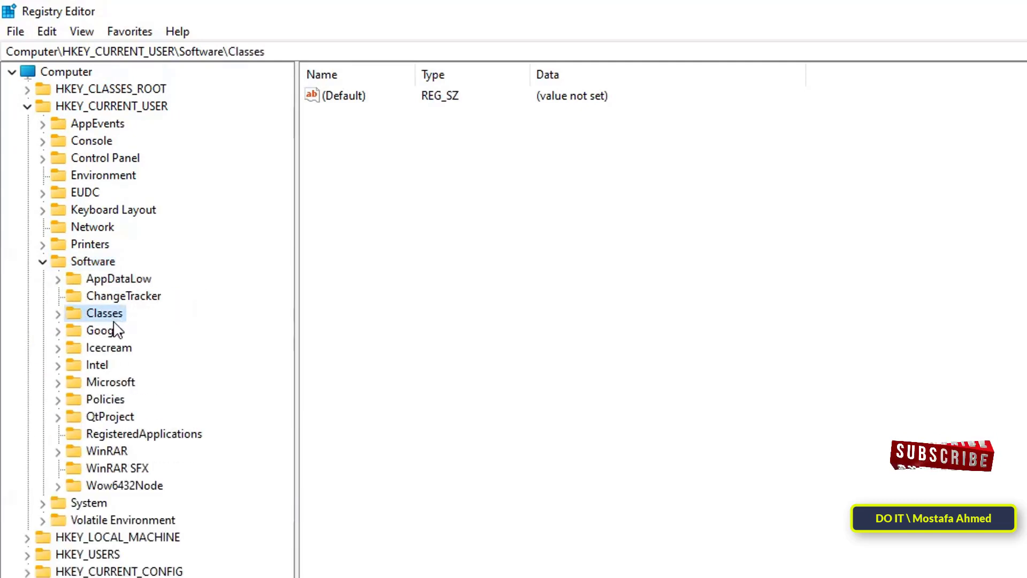
left_click(59, 314)
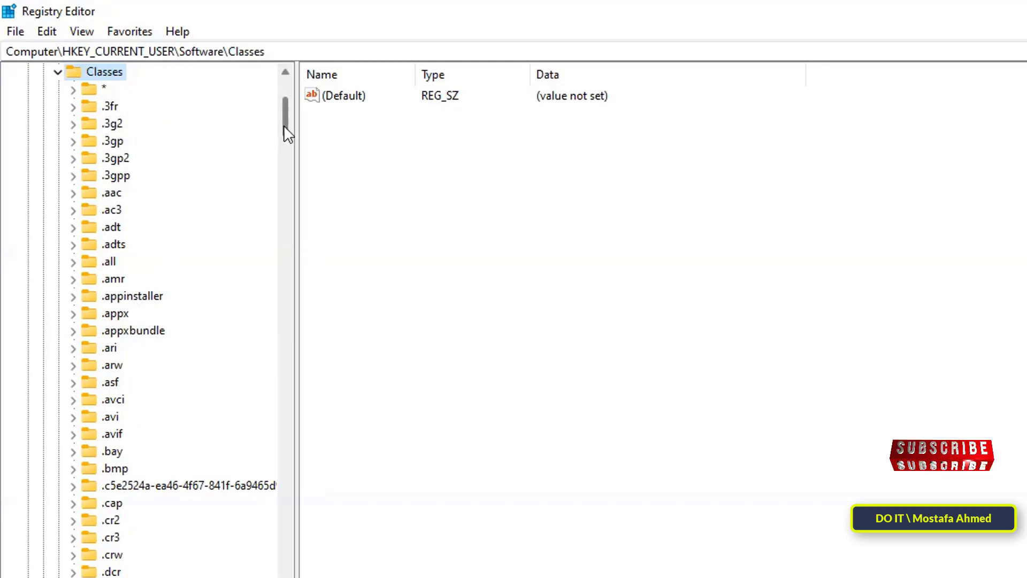
mouse_move(284, 128)
left_mouse_down()
mouse_move(307, 353)
mouse_move(285, 474)
mouse_move(289, 452)
left_mouse_up()
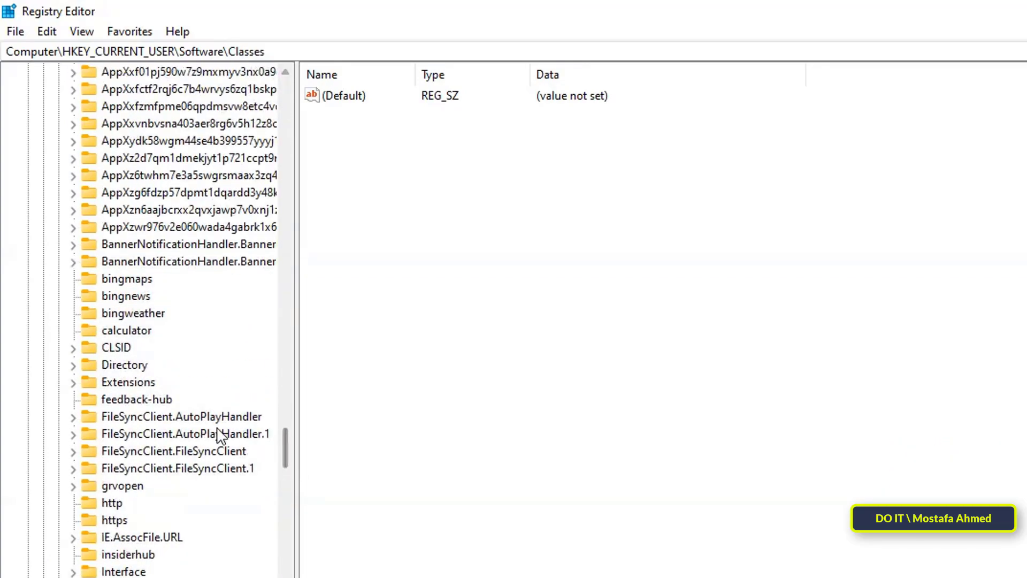
left_click(113, 345)
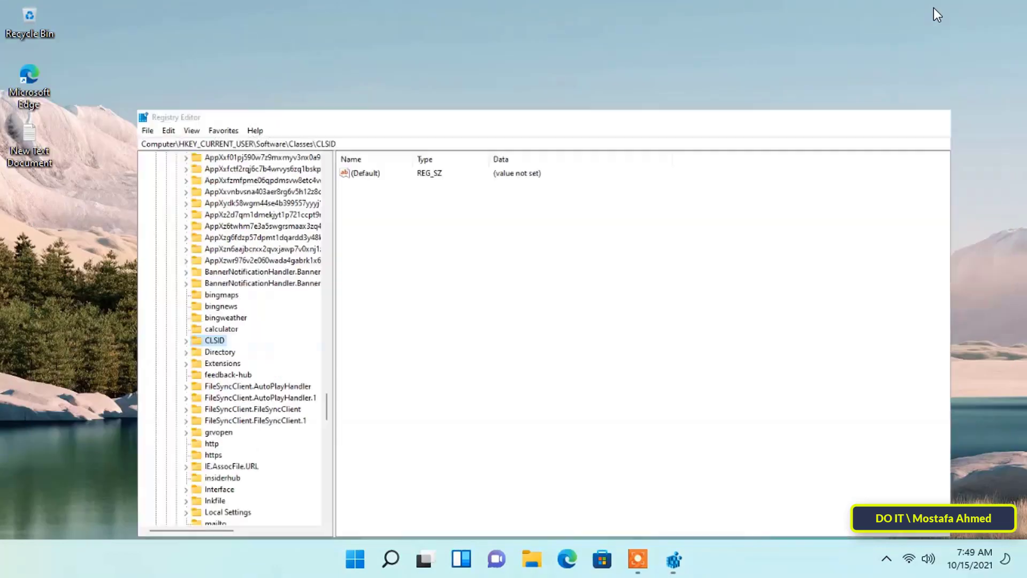
- Copy the GUID {86ca1aa0-34aa-4e8b-a509-50c905bae2a2} from the New Text Document in Notepad
left_click(934, 12)
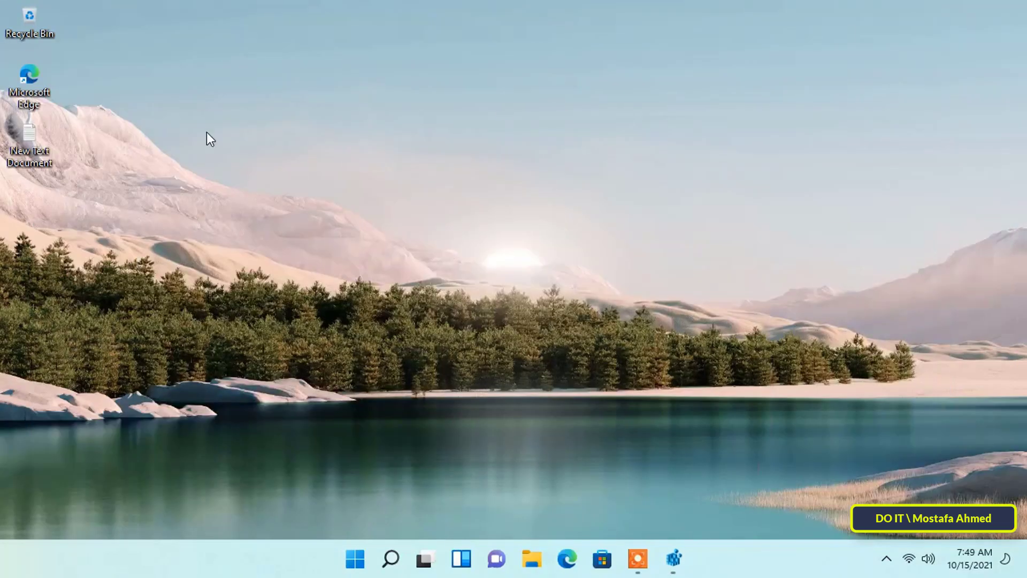
double_click(33, 143)
left_click_drag(296, 90, 52, 90)
right_click(287, 100)
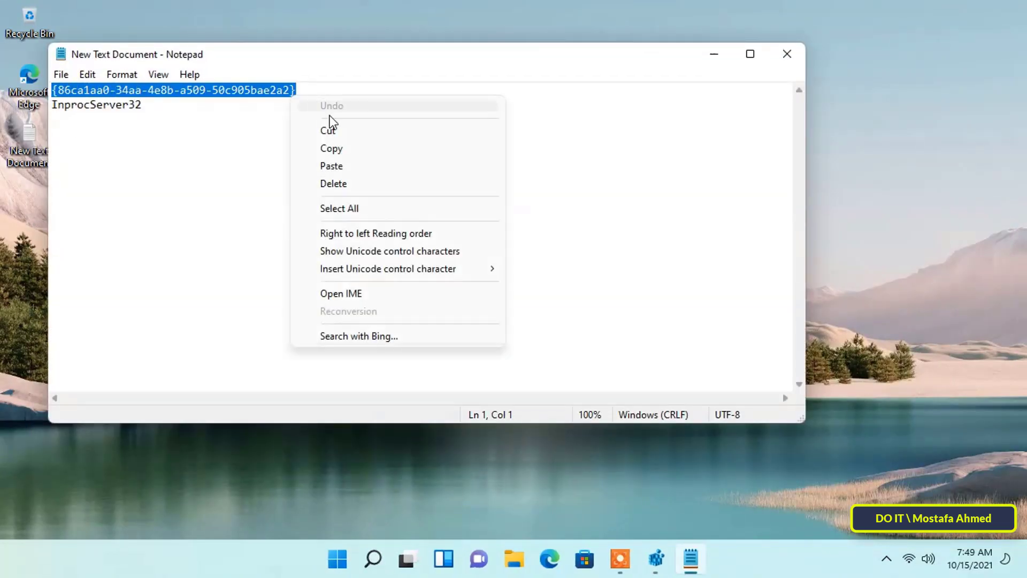
left_click(342, 150)
- Create a new key under CLSID and name it with the pasted GUID
left_click(655, 559)
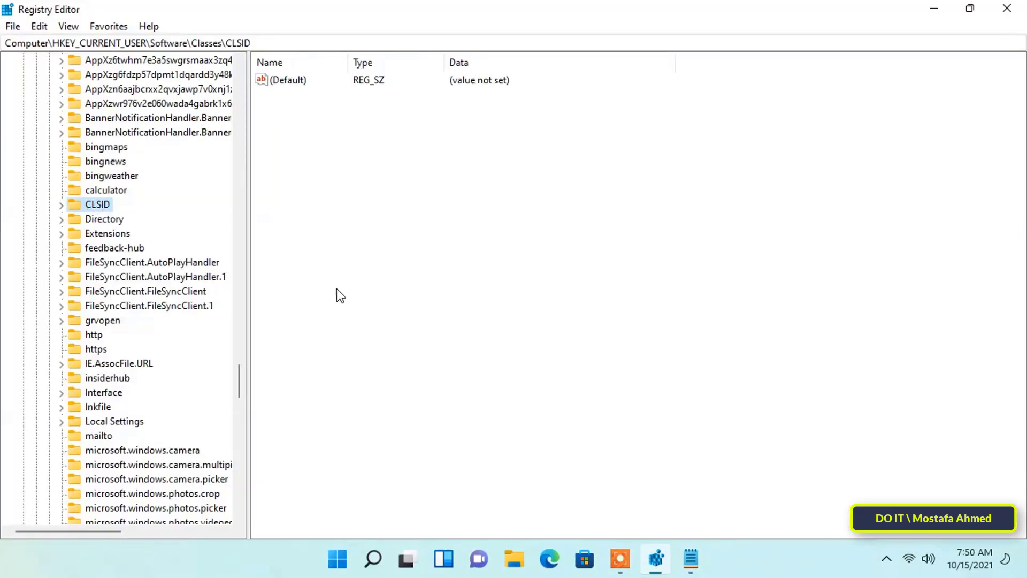
right_click(415, 268)
mouse_move(461, 277)
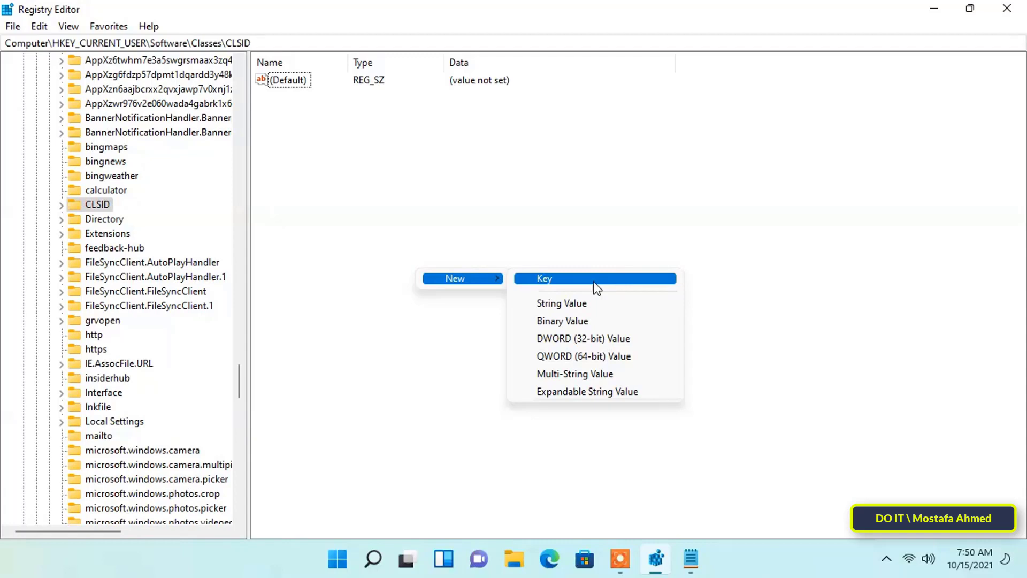
left_click(594, 282)
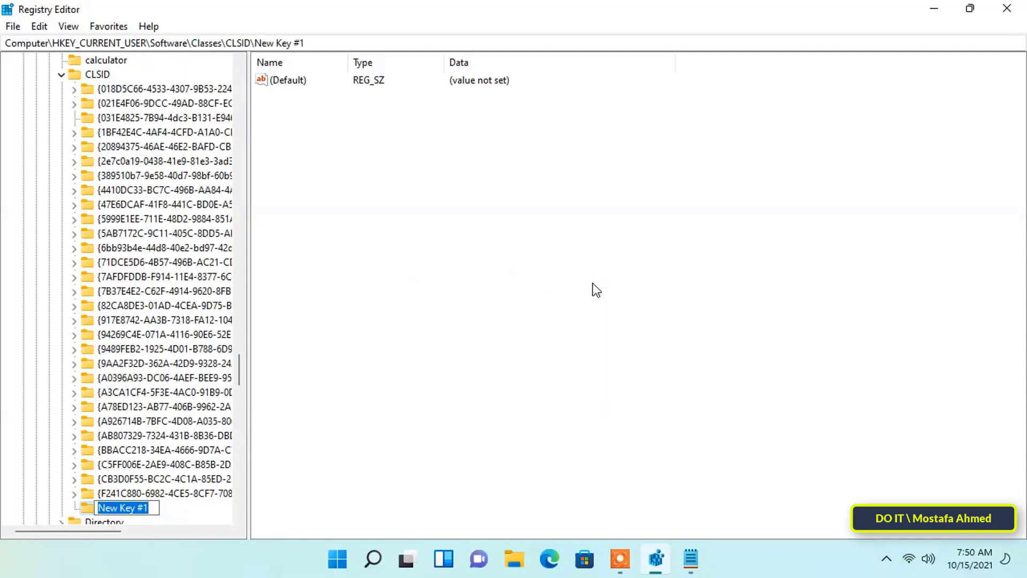
right_click(144, 510)
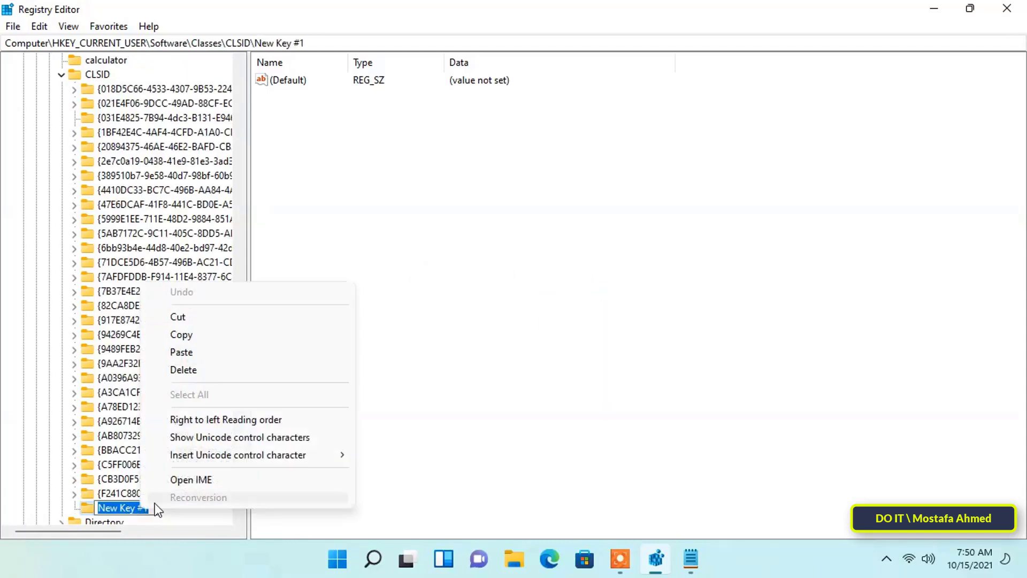
left_click(194, 353)
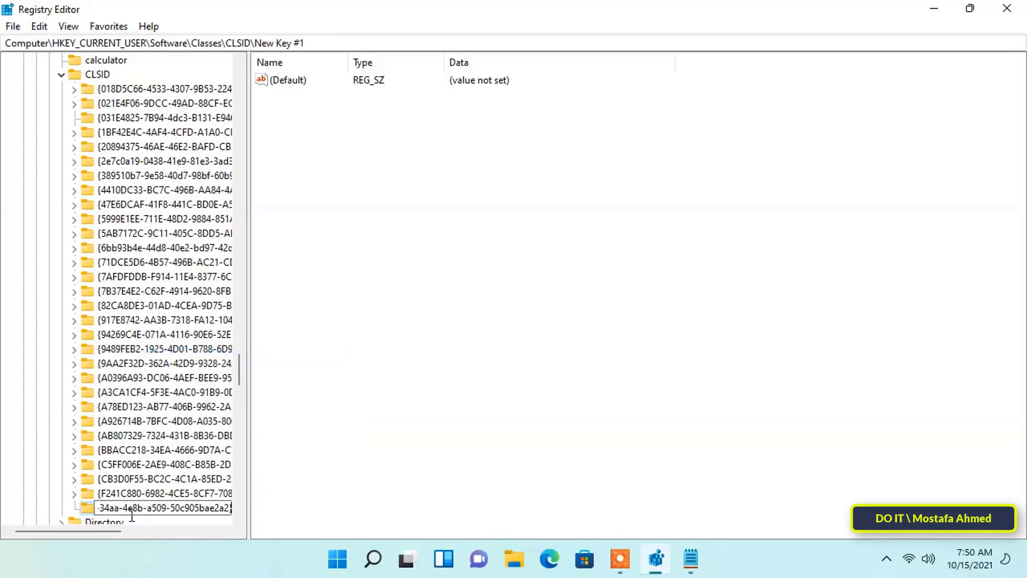
left_click(174, 493)
left_click_drag(247, 417, 349, 415)
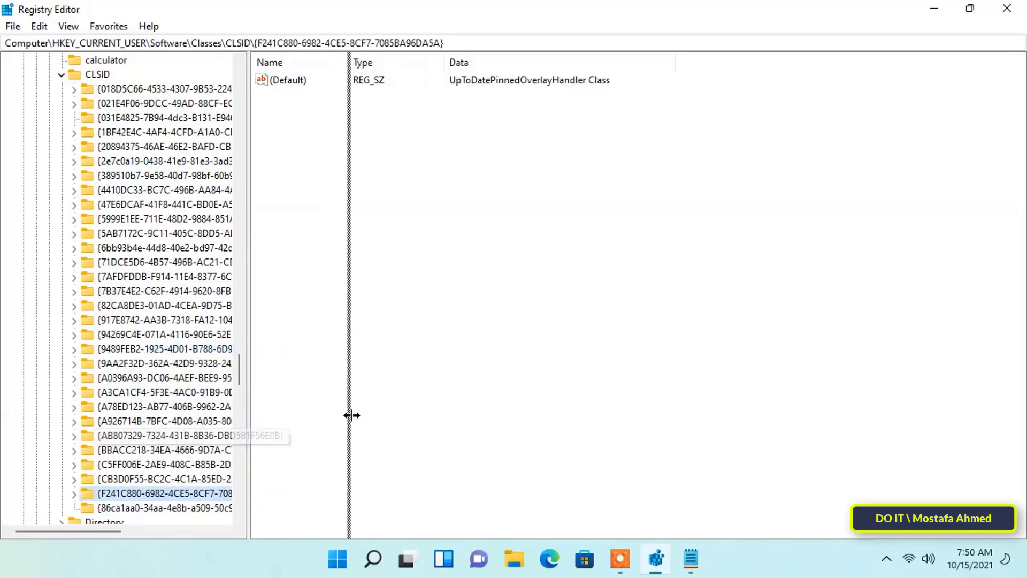
scroll(302, 452, "down", 2)
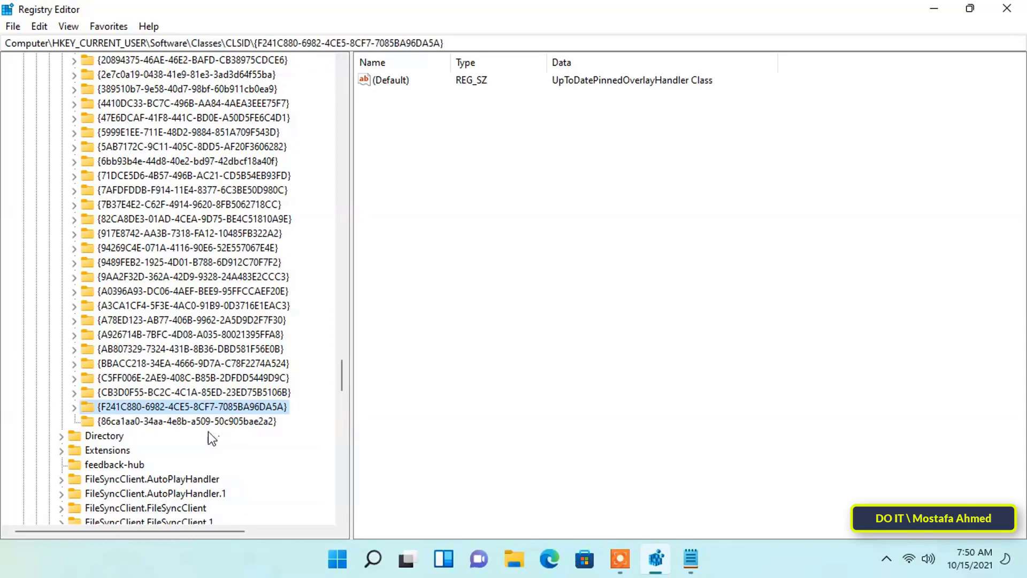
- Select the GUID key, copy 'InprocServer32' from Notepad, and close Notepad
left_click(182, 422)
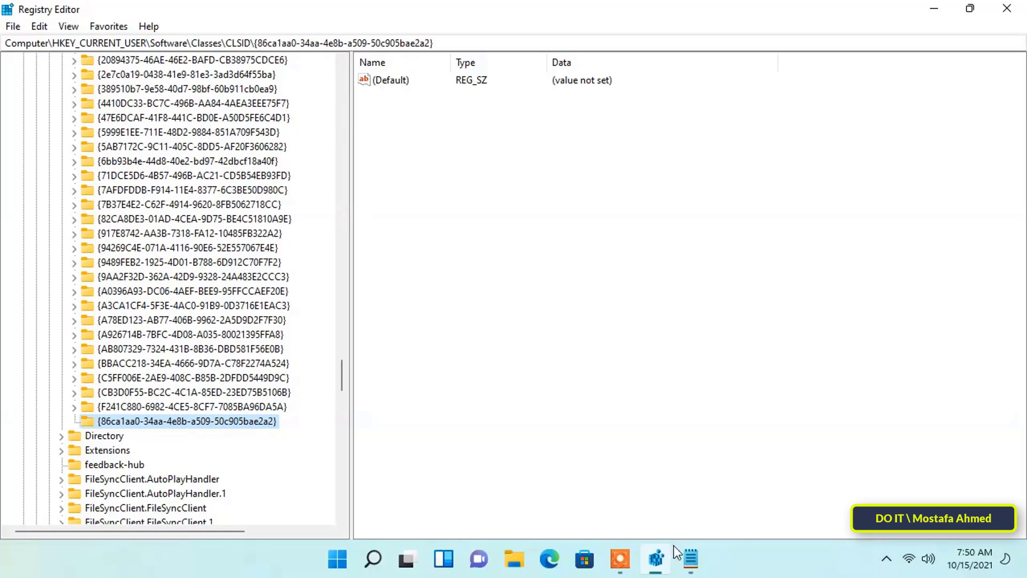
left_click(690, 559)
left_click_drag(182, 107, 51, 105)
right_click(69, 103)
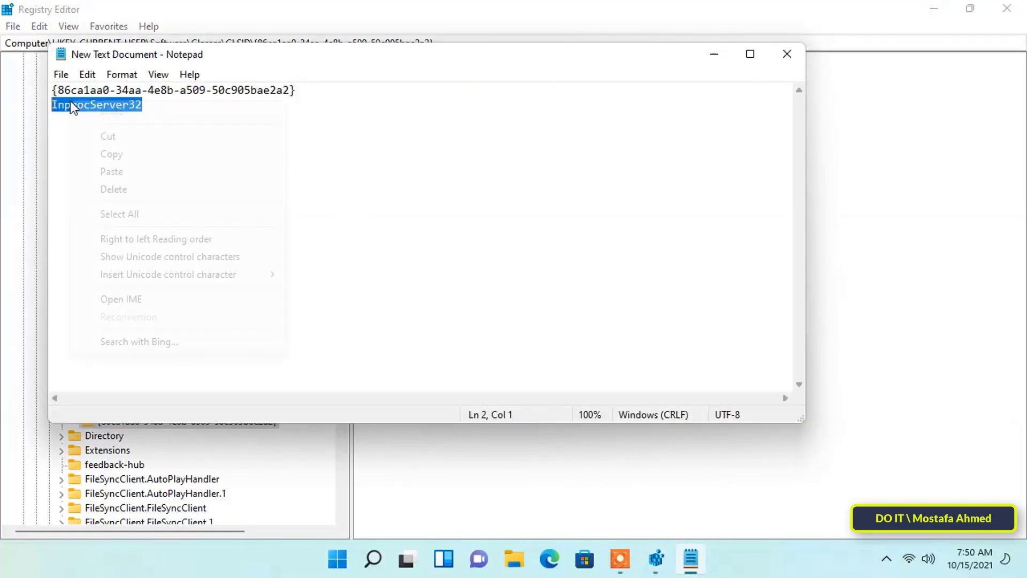
left_click(141, 153)
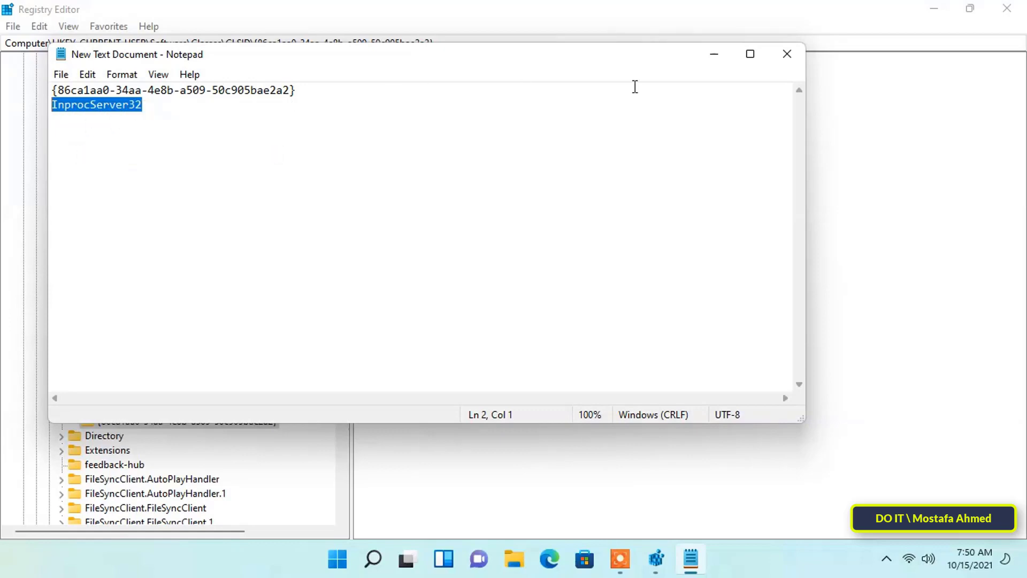
left_click(786, 63)
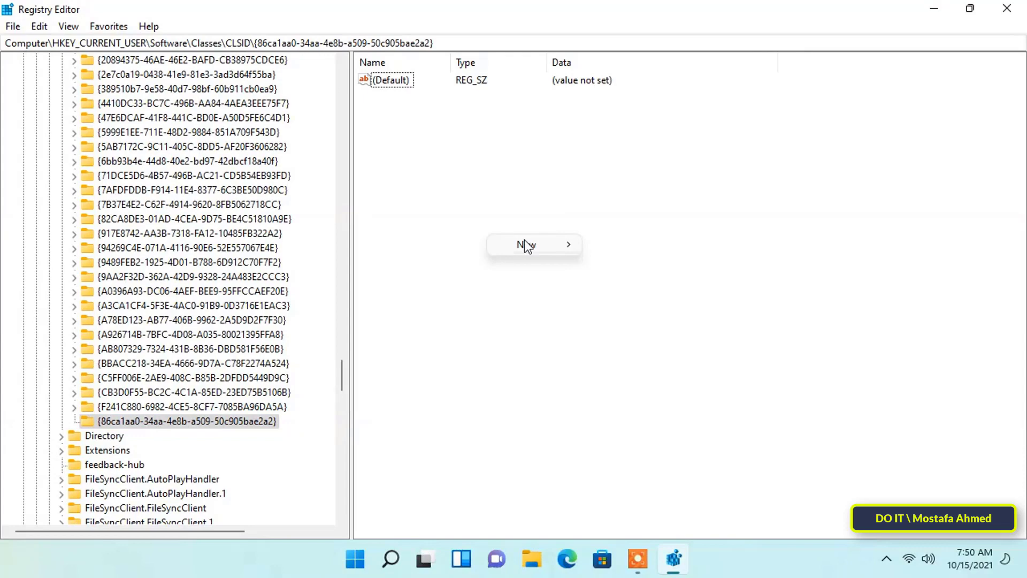
mouse_move(533, 245)
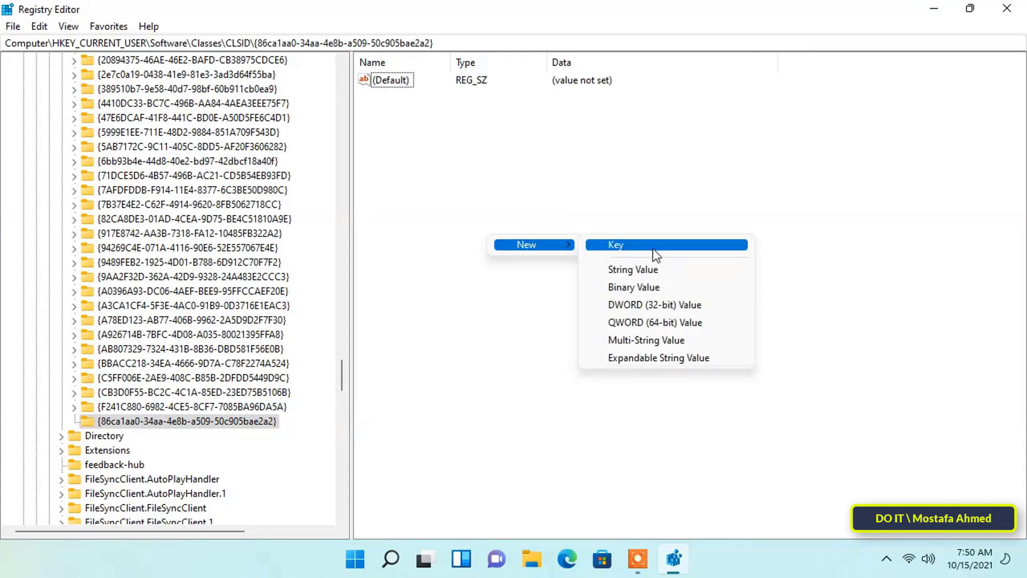
- Add a subkey named InprocServer32 under the GUID key by pasting the name
left_click(653, 248)
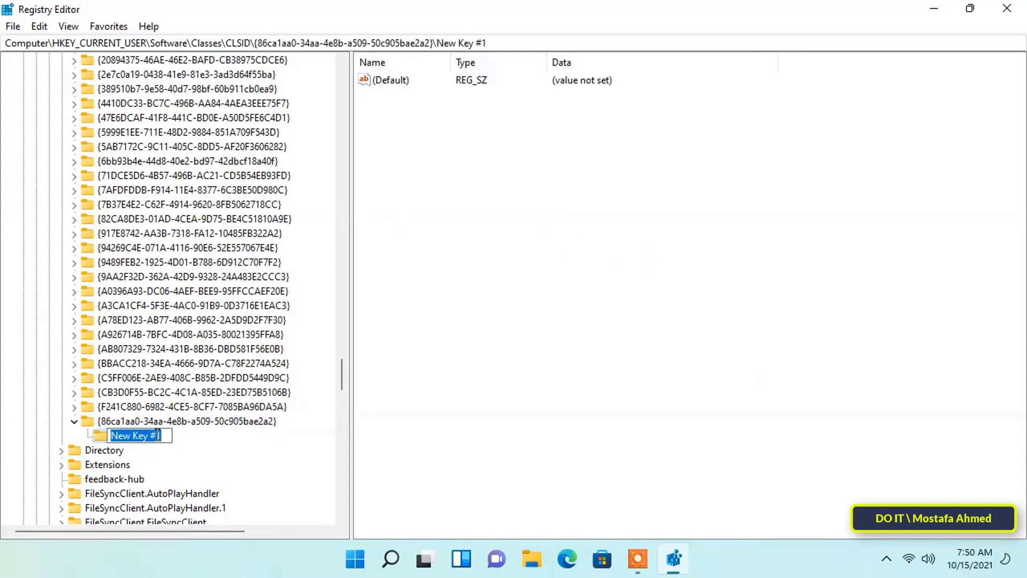
right_click(157, 438)
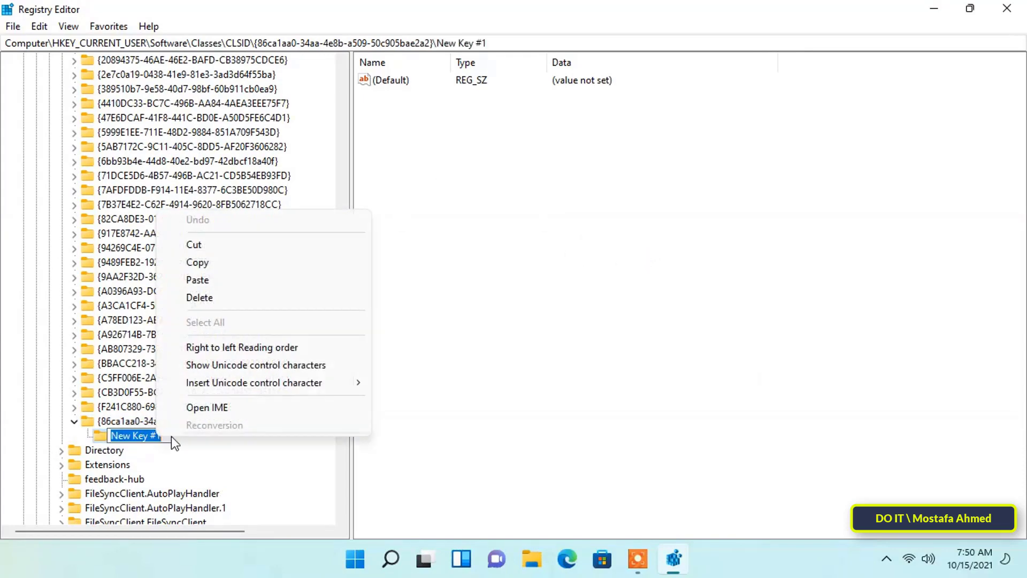
left_click(217, 279)
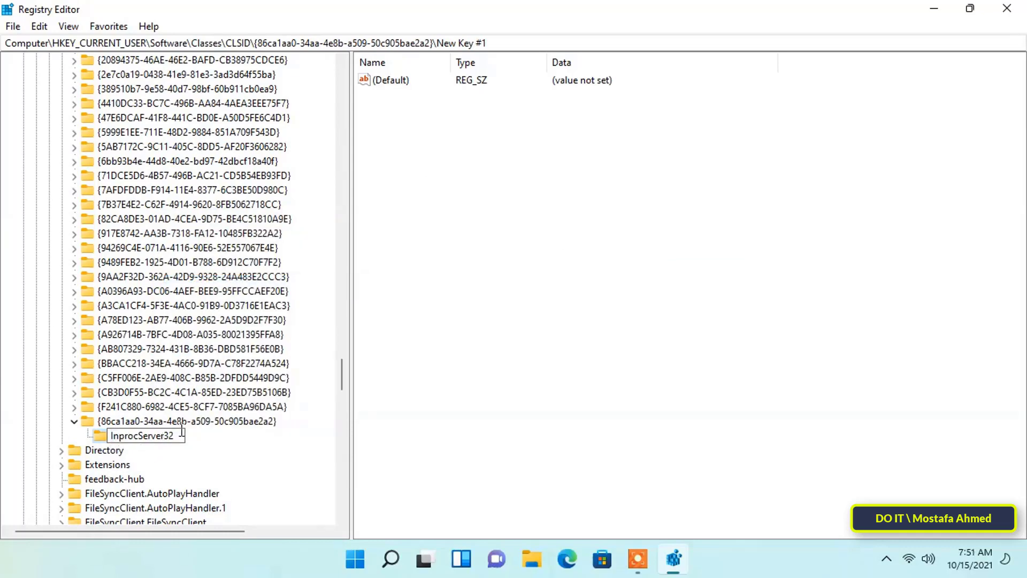
left_click(192, 424)
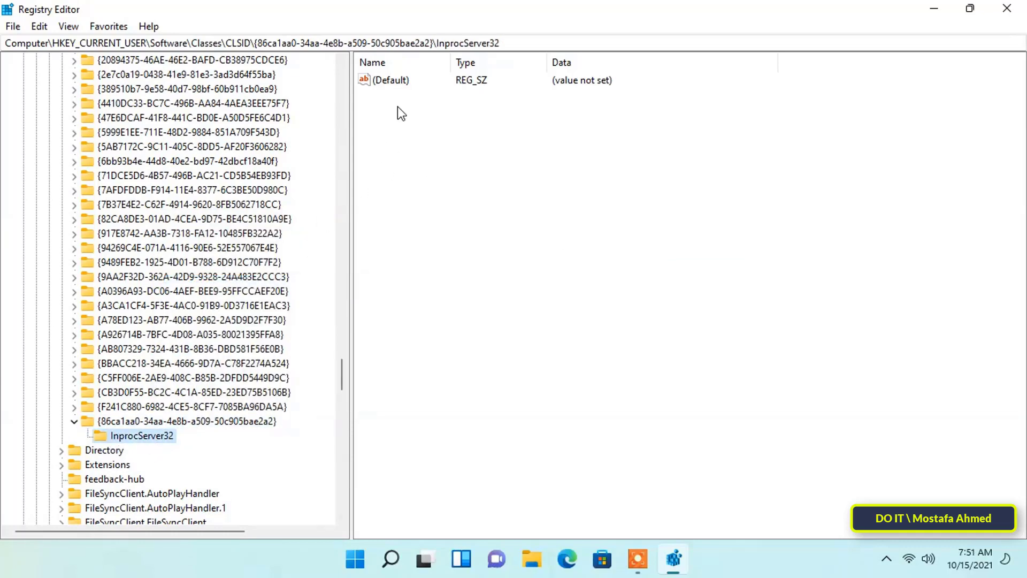
- Save InprocServer32's (Default) value with blank value data
double_click(396, 82)
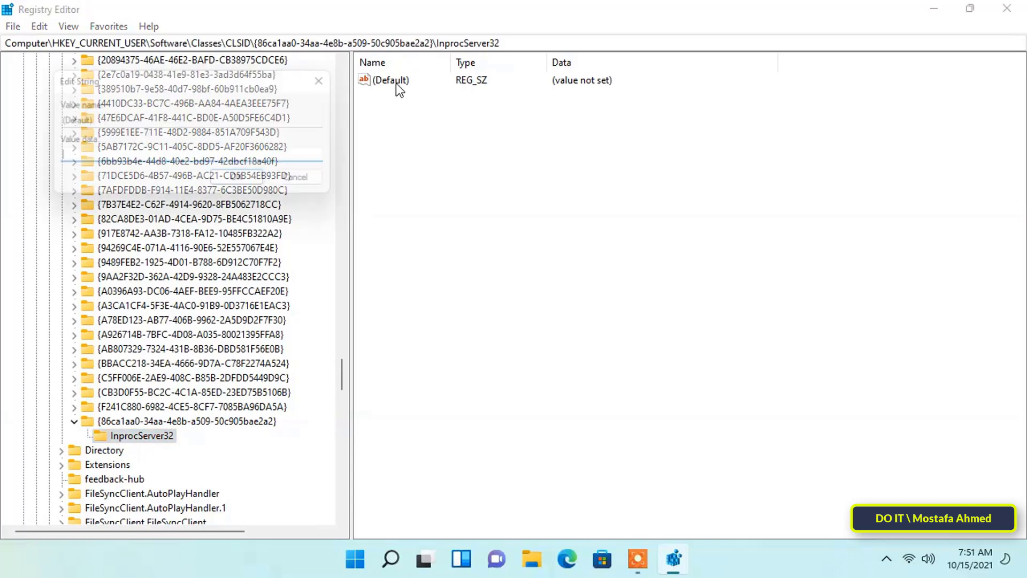
left_click_drag(297, 81, 634, 191)
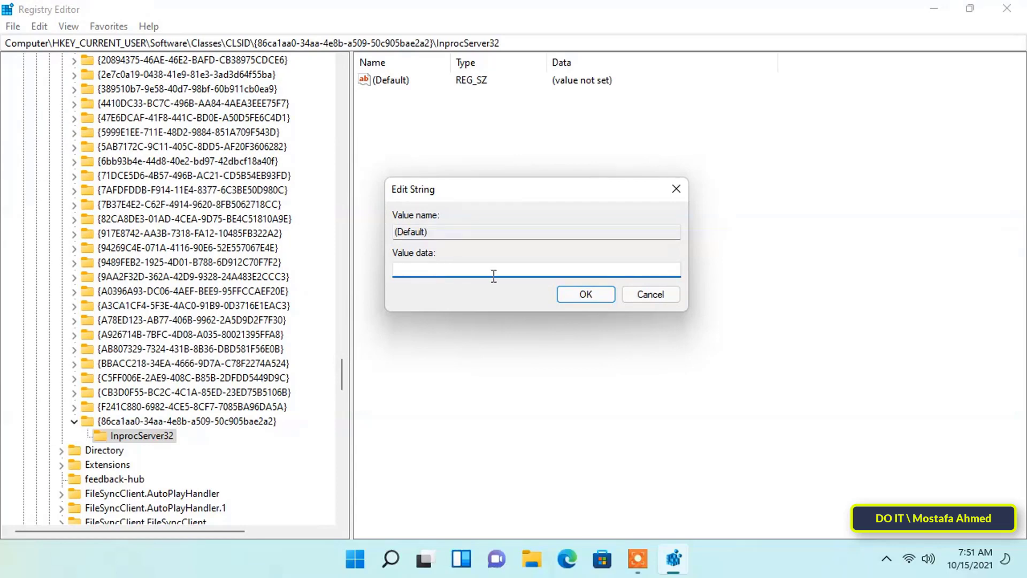
left_click(586, 294)
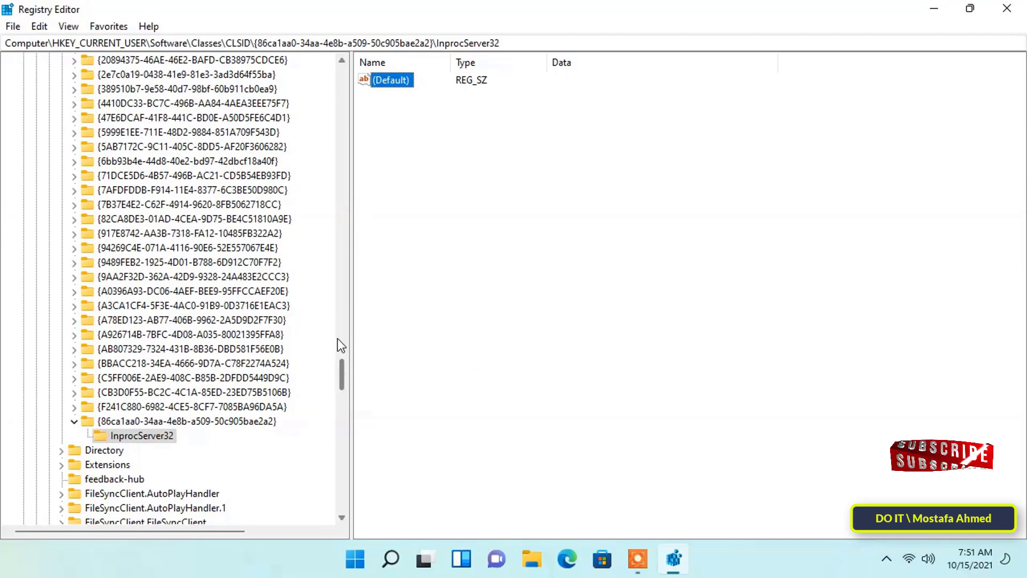
- Close Registry Editor and restart the PC from the Start power menu
left_click(1011, 15)
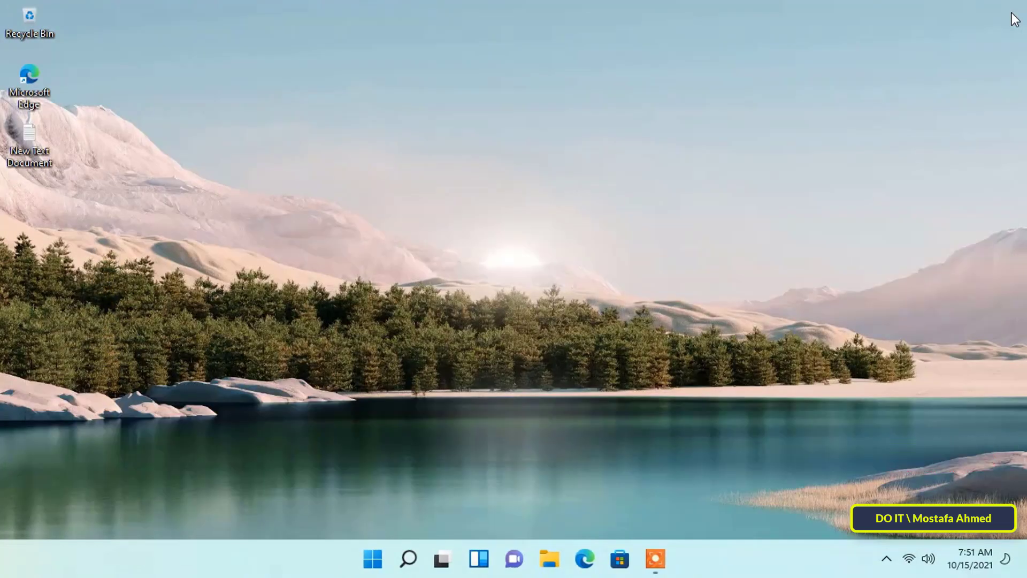
left_click(372, 559)
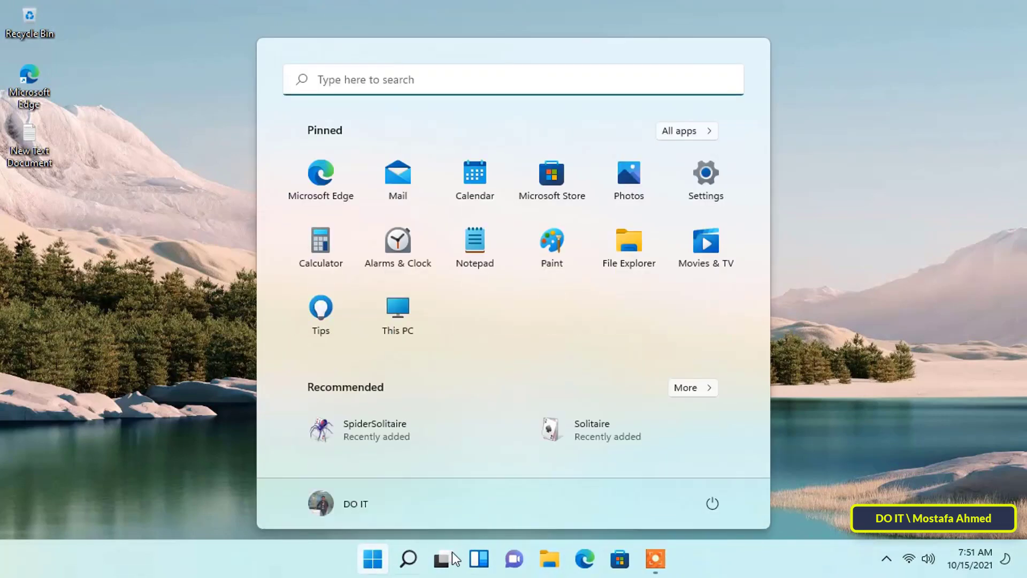
left_click(722, 513)
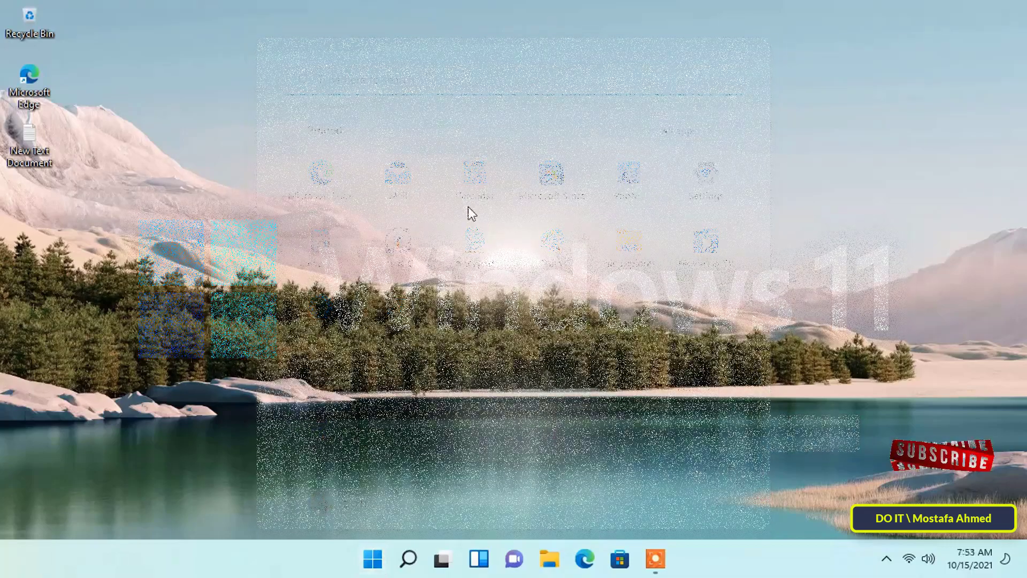
- Verify the desktop and New Text Document file both show the classic full context menu
right_click(483, 185)
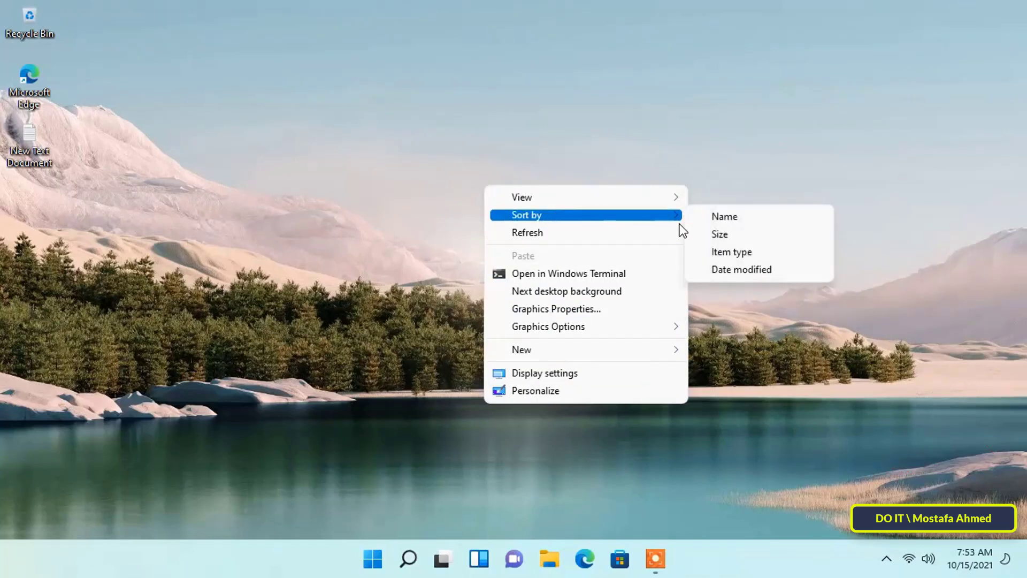
mouse_move(585, 350)
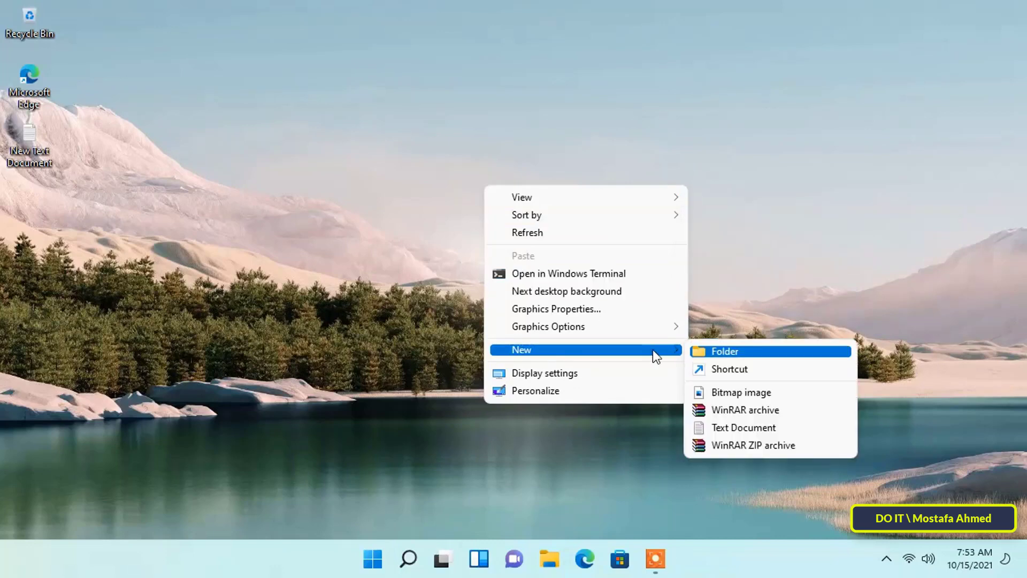
left_click(548, 447)
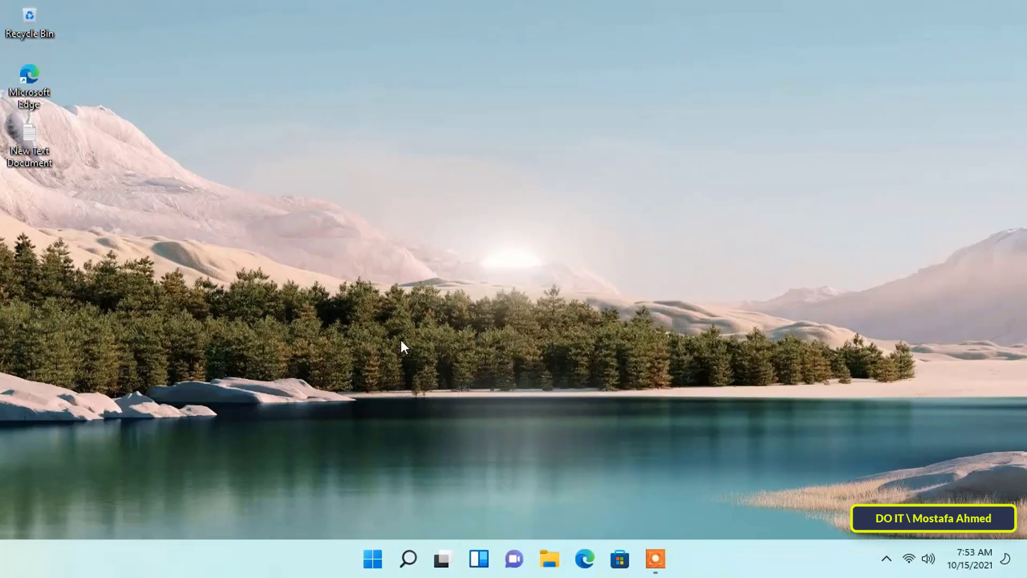
right_click(34, 145)
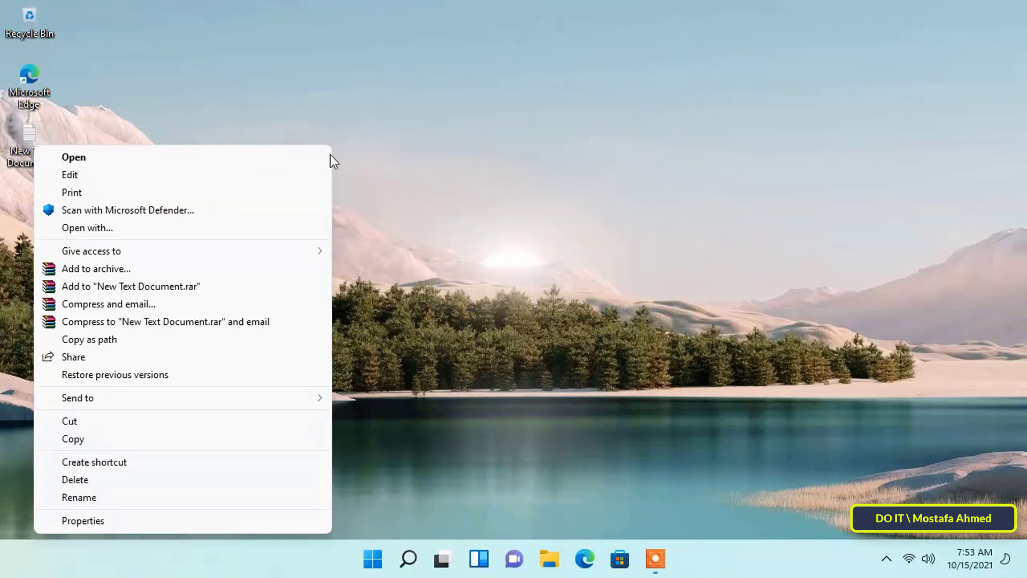
left_click(413, 508)
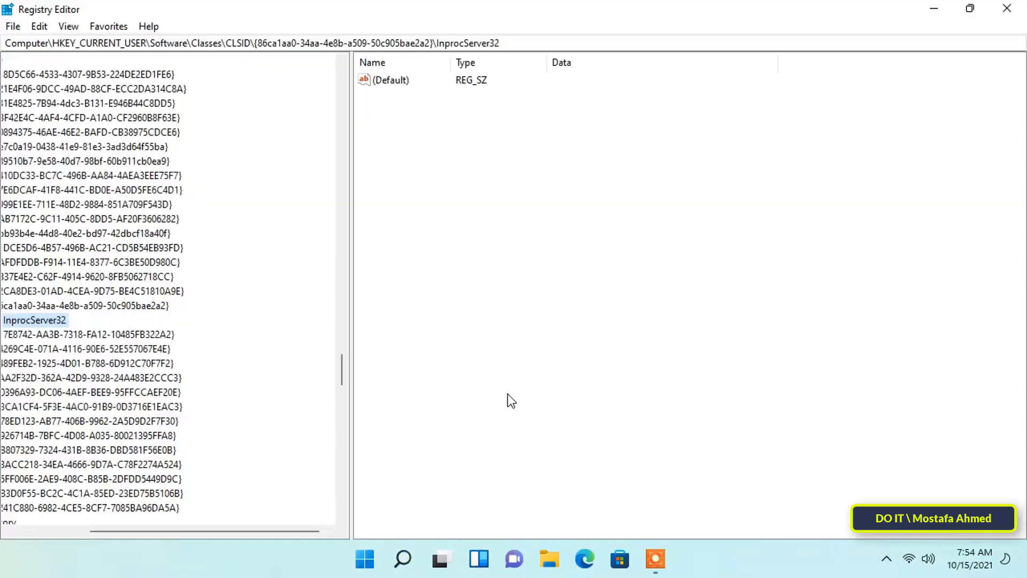
- Delete the {86ca1aa0-…} key with its InprocServer32 subkey, then close Registry Editor
left_click_drag(307, 528, 232, 527)
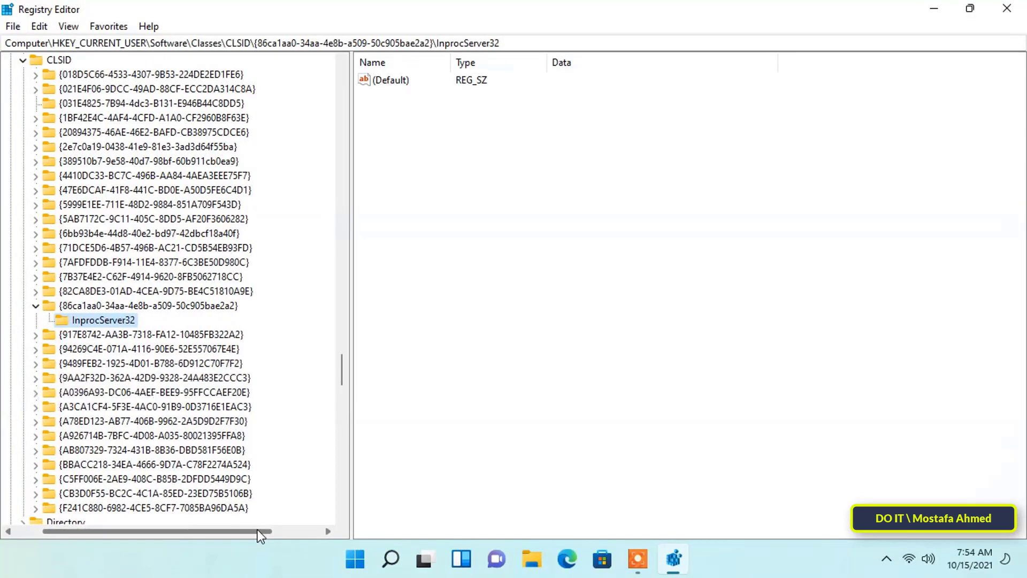
left_click(74, 306)
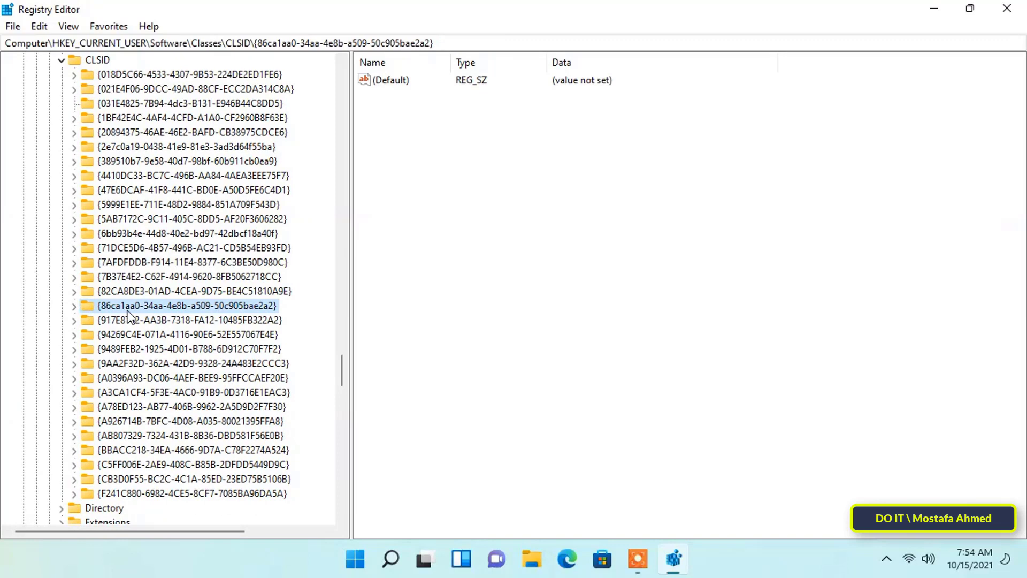
right_click(241, 312)
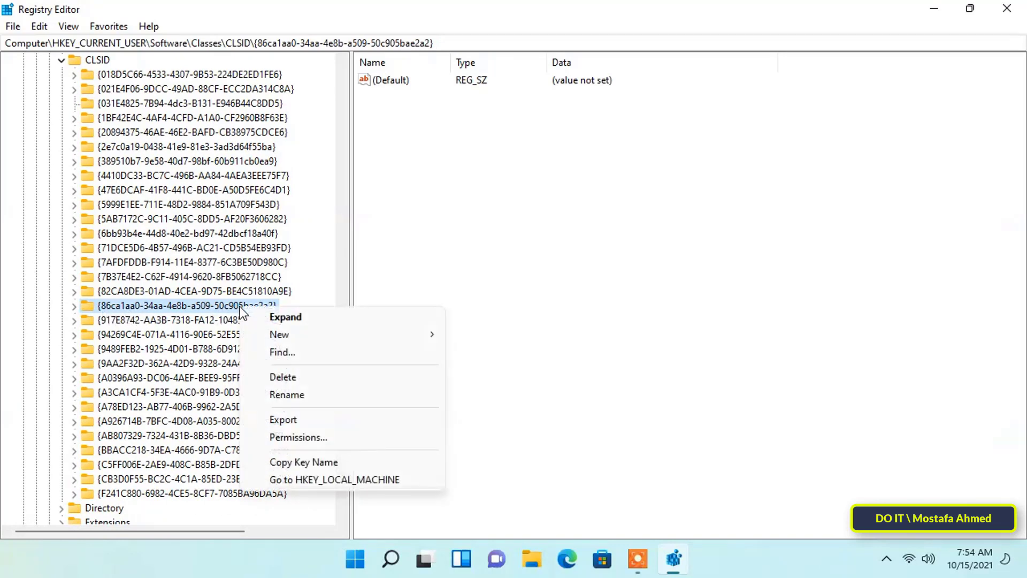
left_click(324, 379)
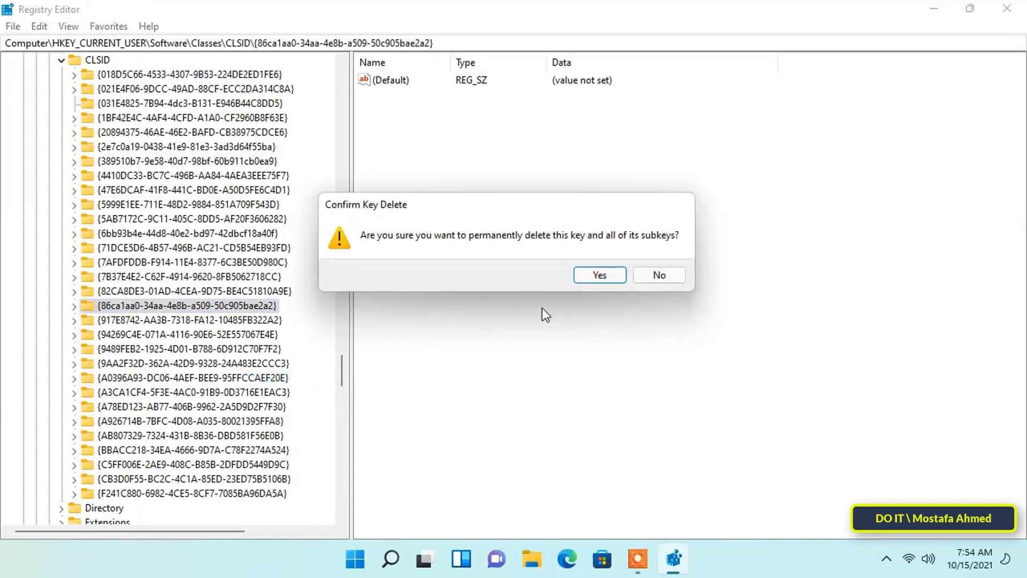
left_click(599, 274)
left_click(1007, 8)
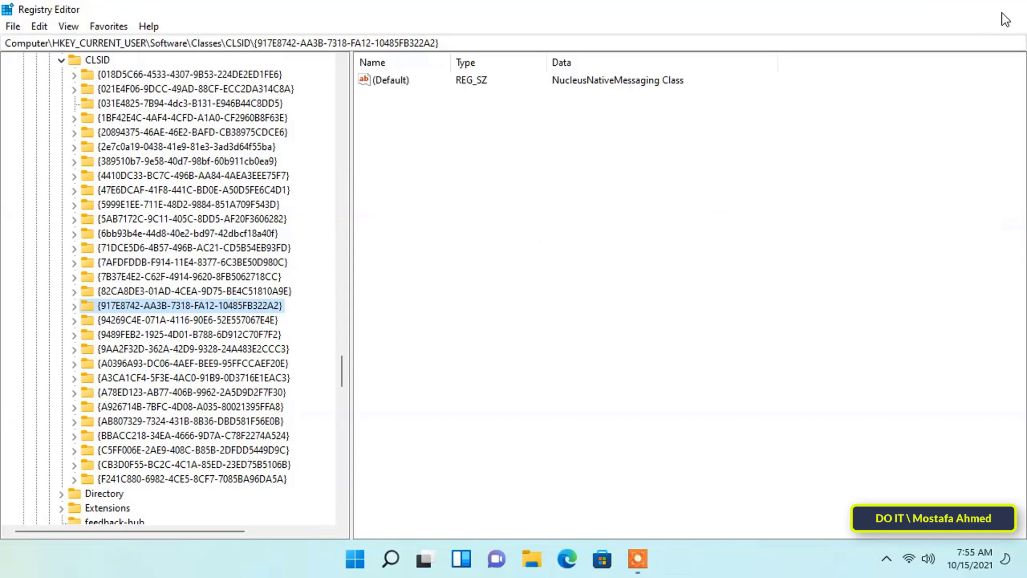